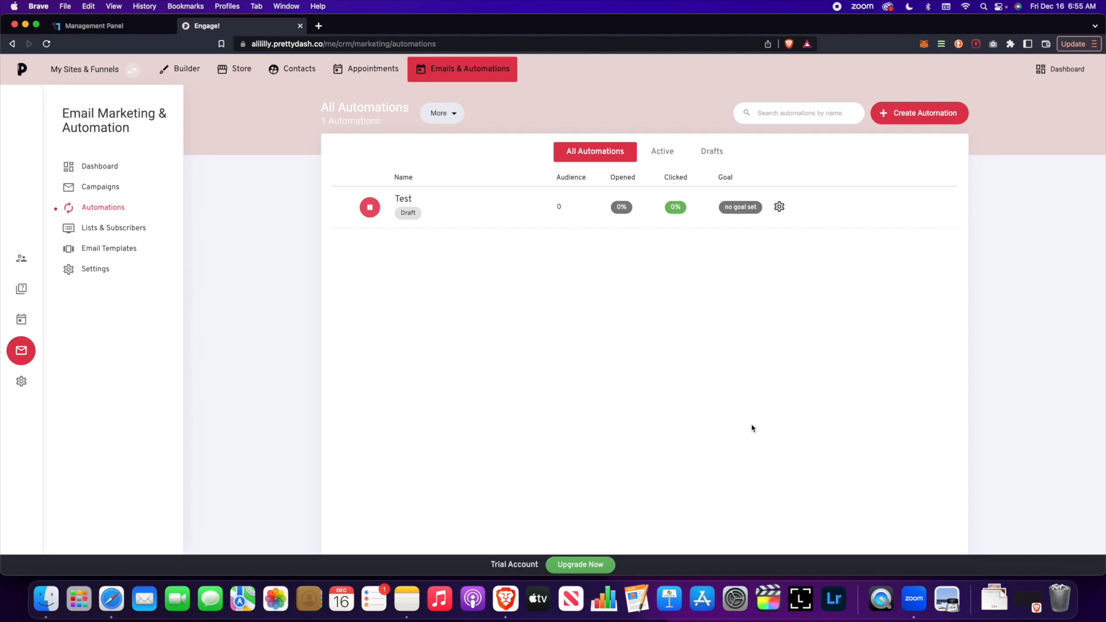
# Create a new automation named "Test Name"
pyautogui.click(885, 114)
pyautogui.write('Test')
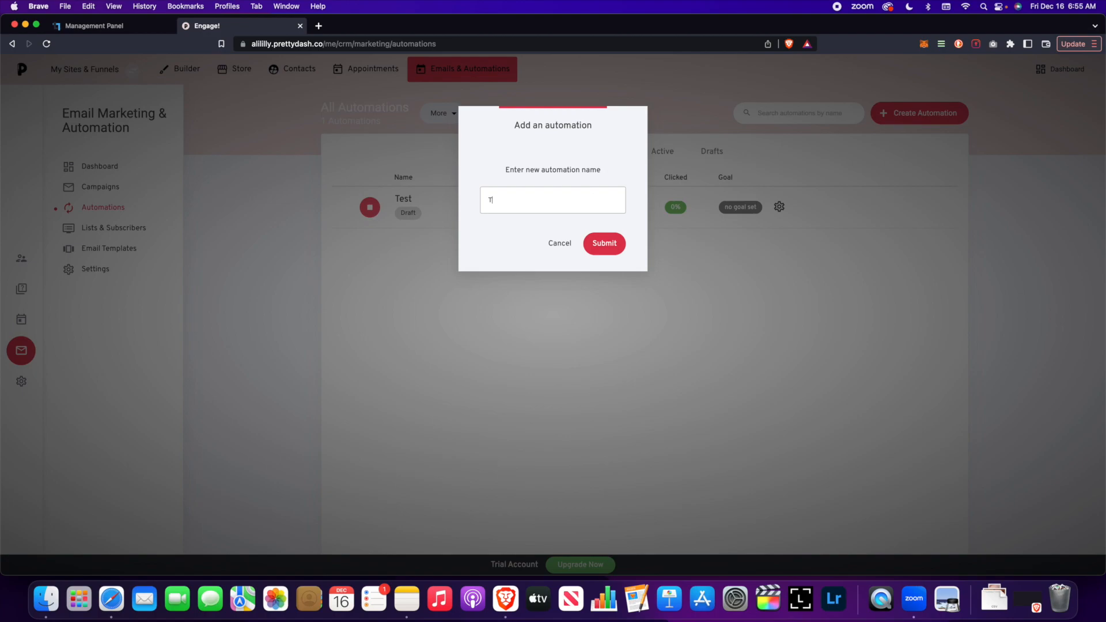
pyautogui.write(' nam')
pyautogui.press('BackSpace')
pyautogui.press('BackSpace')
pyautogui.press('BackSpace')
pyautogui.write('Name')
pyautogui.press('BackSpace')
pyautogui.press('BackSpace')
pyautogui.press('BackSpace')
pyautogui.press('BackSpace')
pyautogui.press('BackSpace')
pyautogui.write('Name')
pyautogui.click(609, 235)
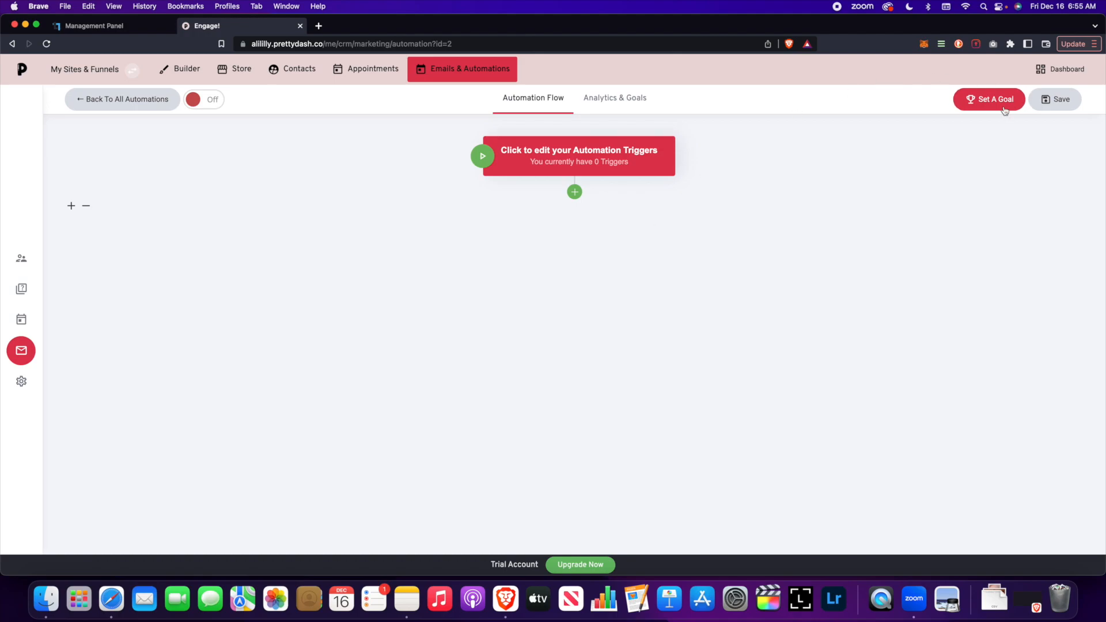
# Review the automation's Analytics & Goals page, including the email flow and flow emails sections, and return to the Automation Flow
pyautogui.click(594, 102)
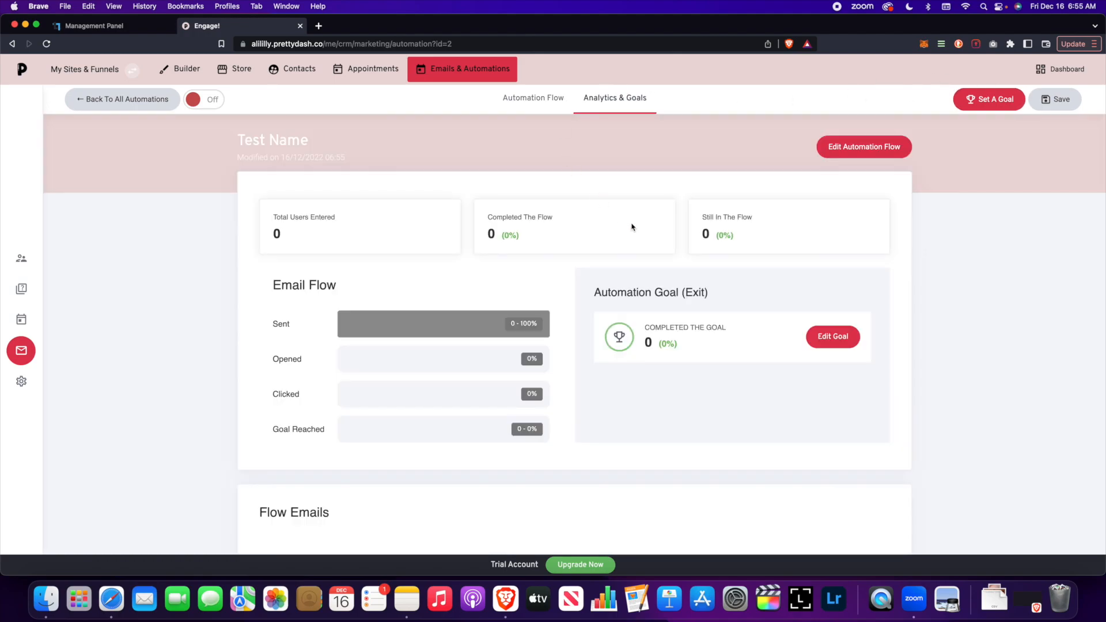
pyautogui.scroll(-2, 629, 221)
pyautogui.scroll(2, 592, 222)
pyautogui.click(525, 102)
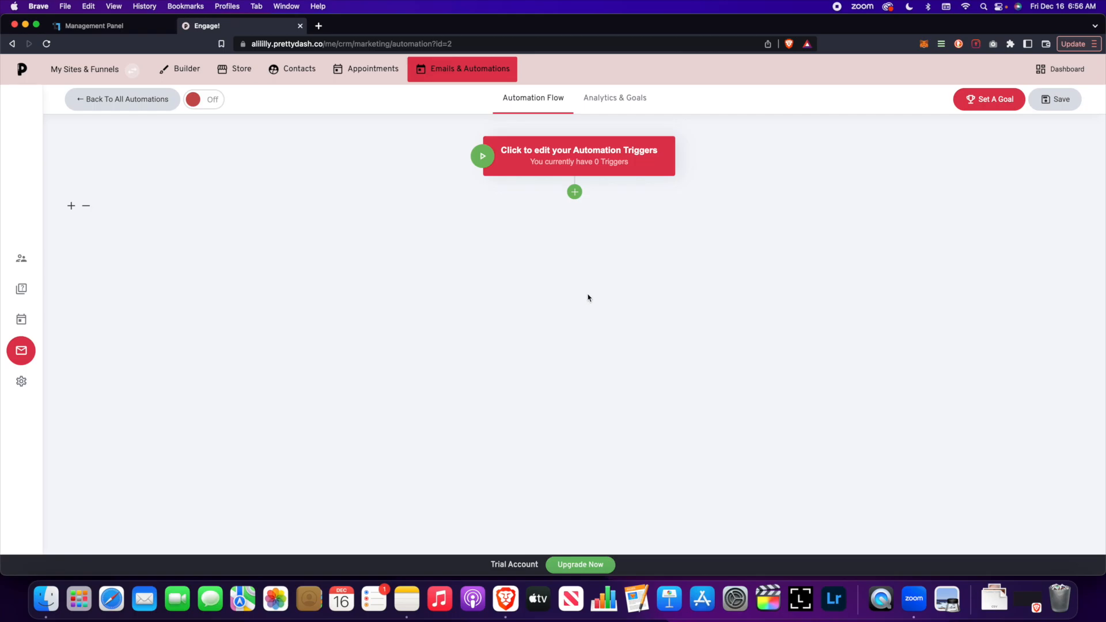
# Add a new automation trigger that starts the flow when a subscriber is added to a list
pyautogui.click(561, 163)
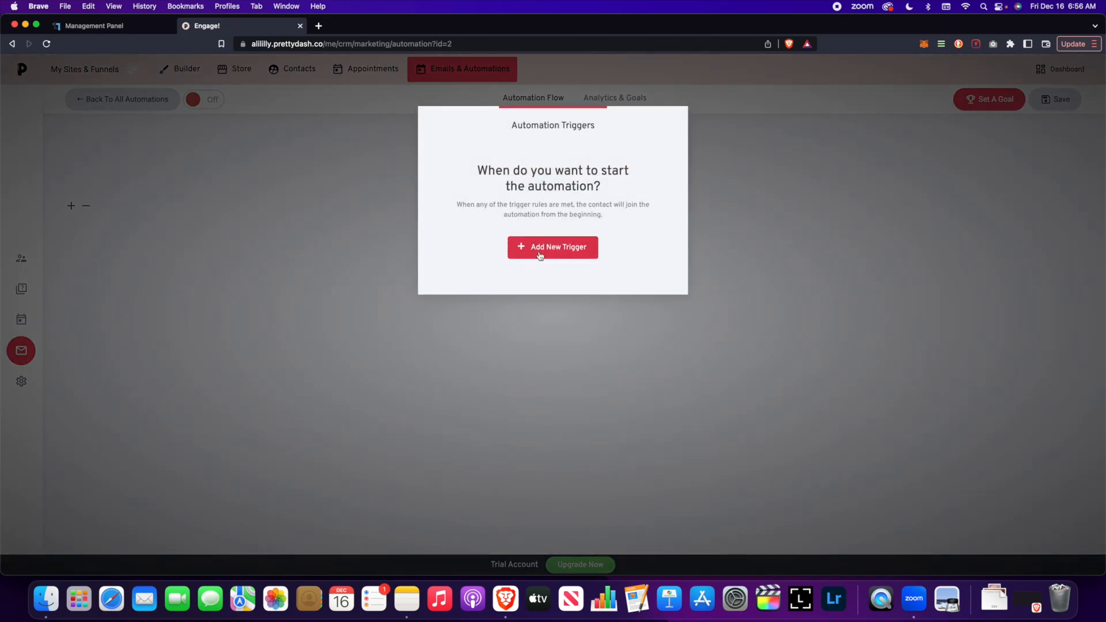
pyautogui.click(535, 246)
pyautogui.moveTo(548, 125); pyautogui.dragTo(247, 99)
pyautogui.scroll(-3, 219, 241)
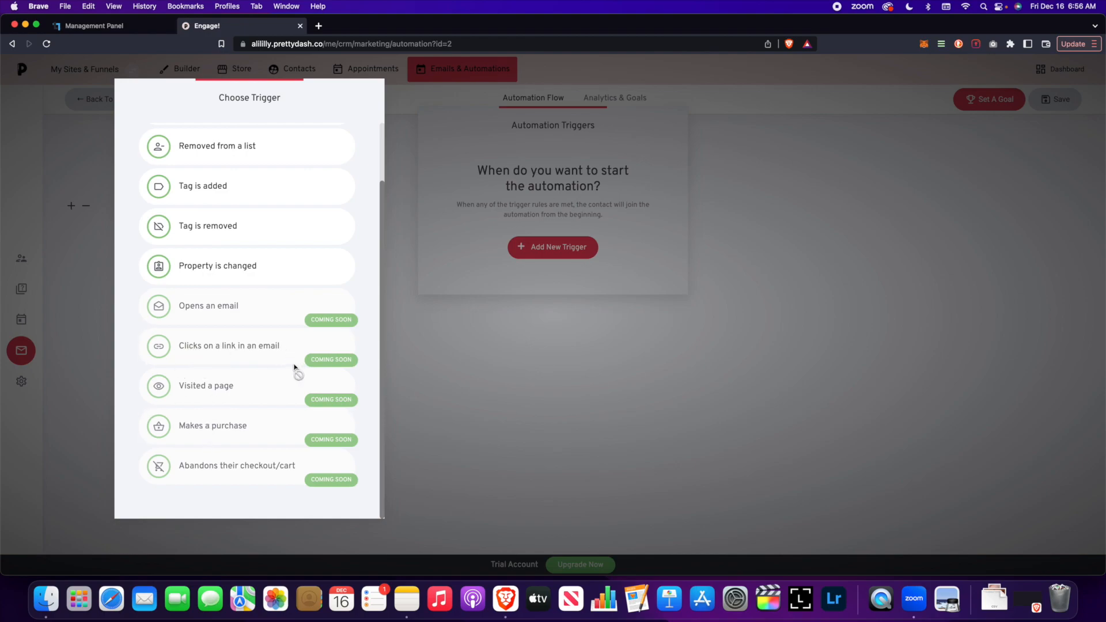
pyautogui.scroll(3, 256, 404)
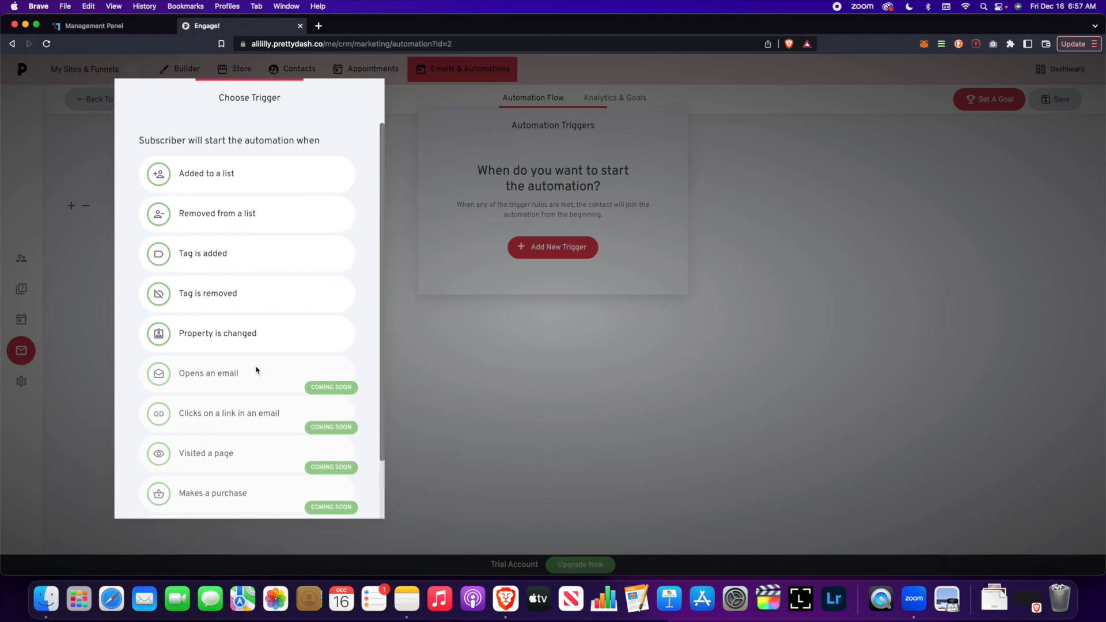
pyautogui.scroll(-1, 235, 181)
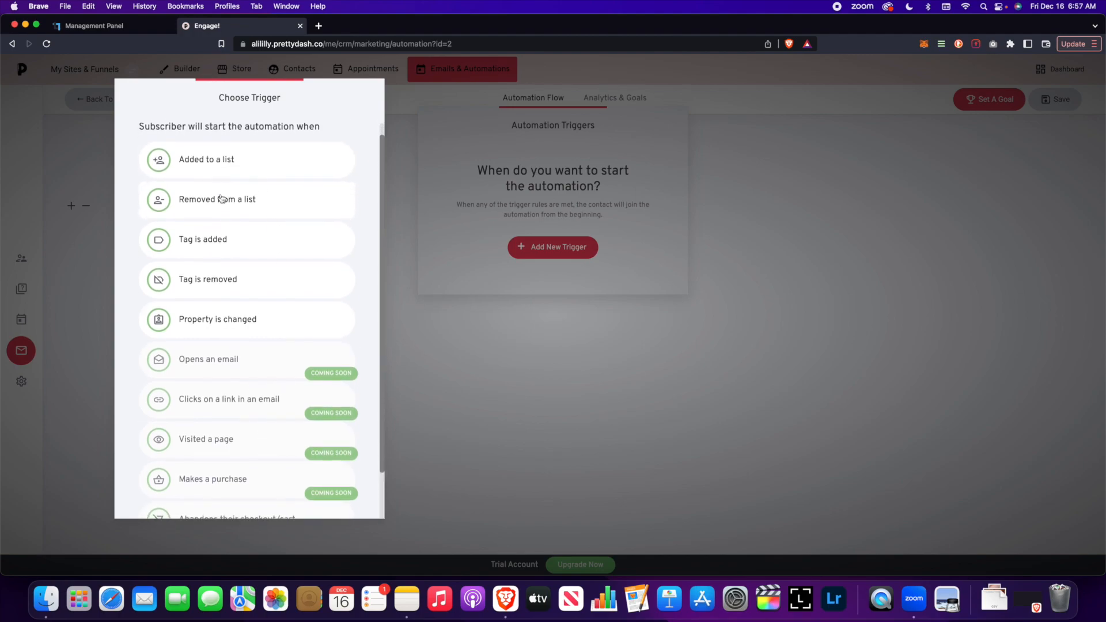
pyautogui.scroll(1, 271, 148)
pyautogui.click(222, 170)
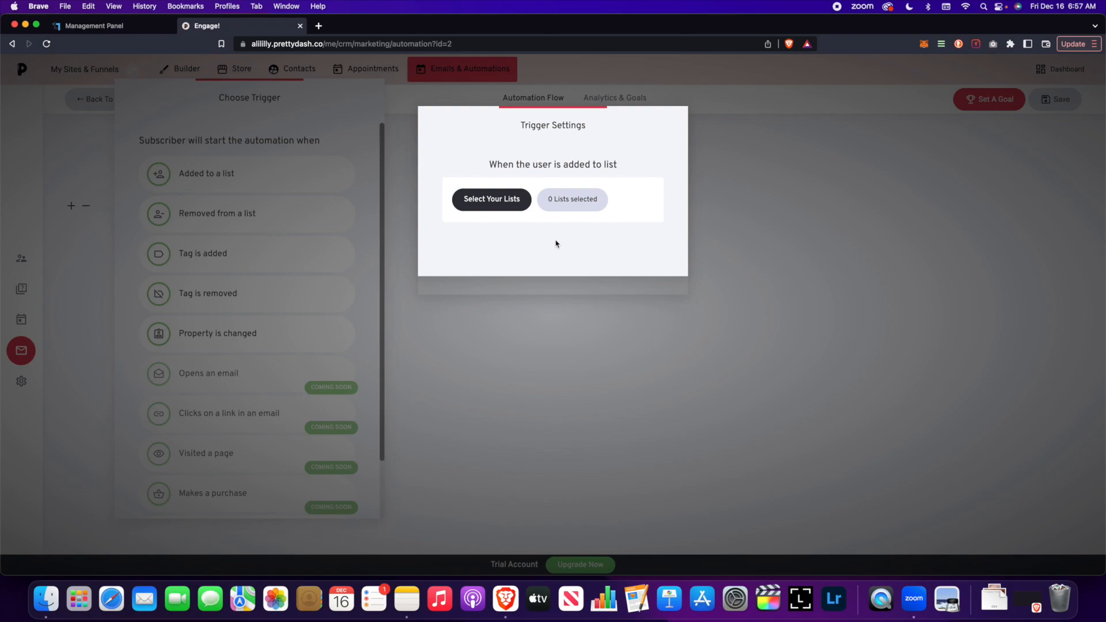
# Assign the Default list to the trigger and return to the automation flow
pyautogui.click(506, 202)
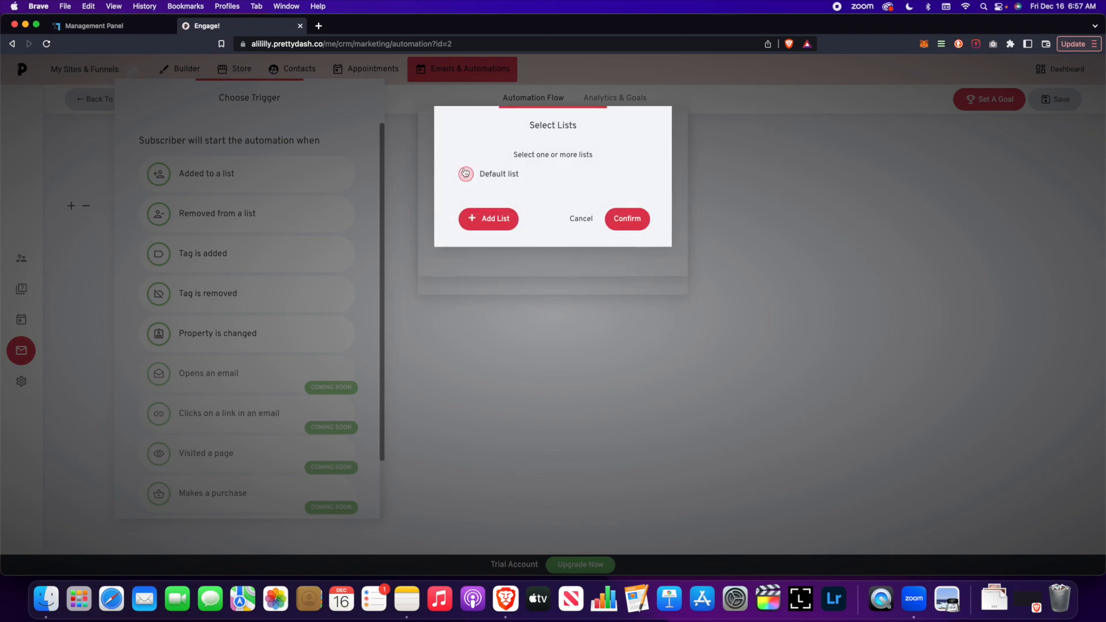
pyautogui.click(641, 217)
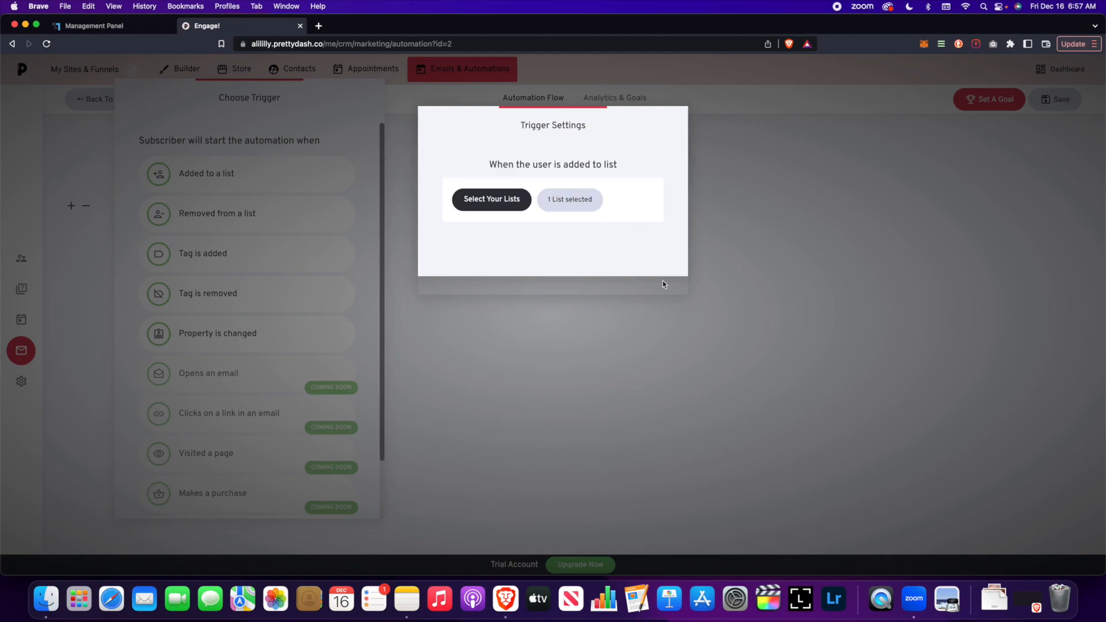
pyautogui.click(668, 315)
pyautogui.click(759, 276)
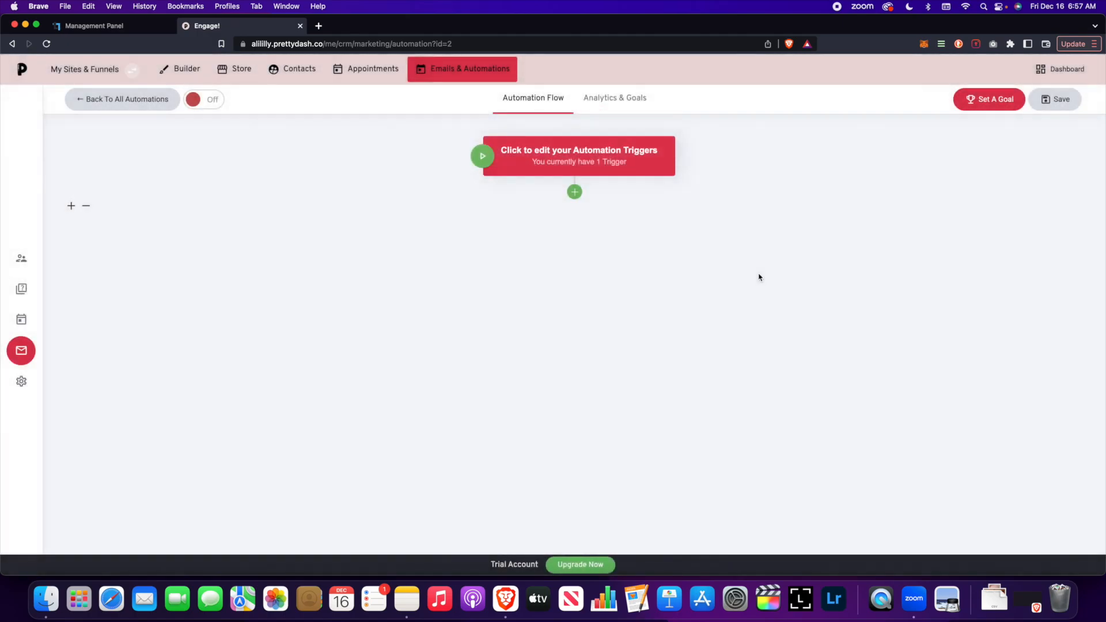
# Open the Delay step's settings and examine the options for a specific amount of time and an exact time
pyautogui.click(574, 192)
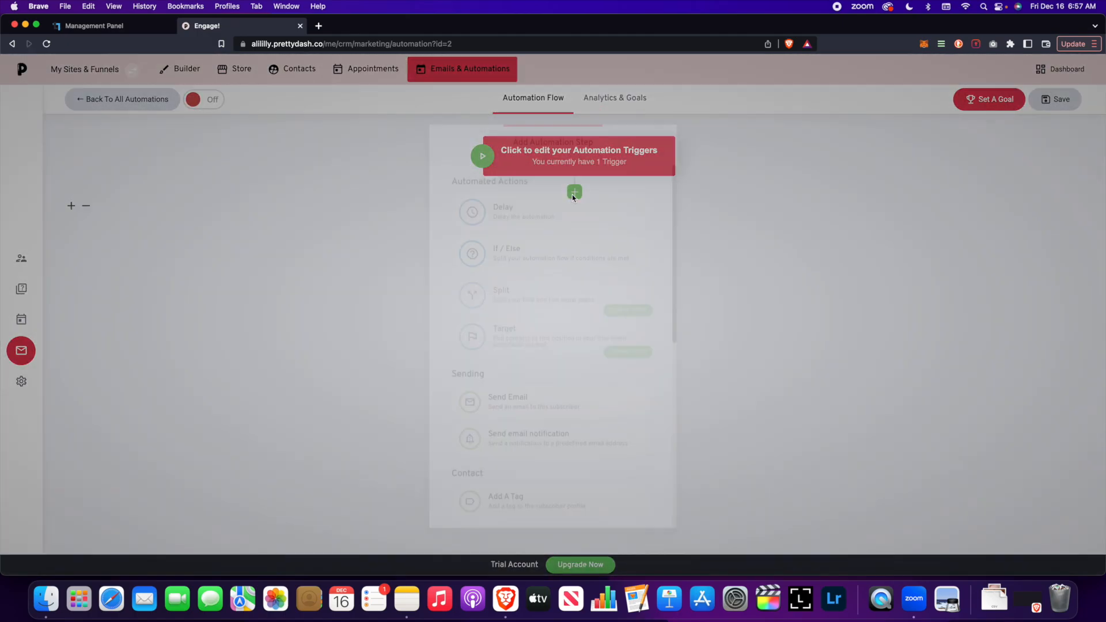
pyautogui.moveTo(558, 136); pyautogui.dragTo(274, 120)
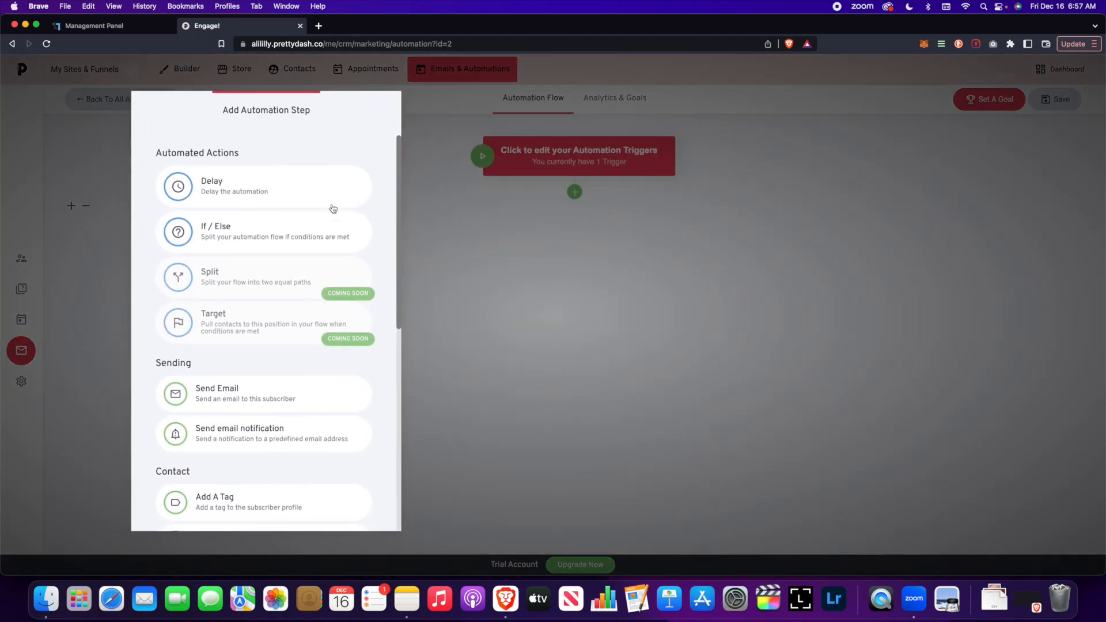
pyautogui.click(268, 186)
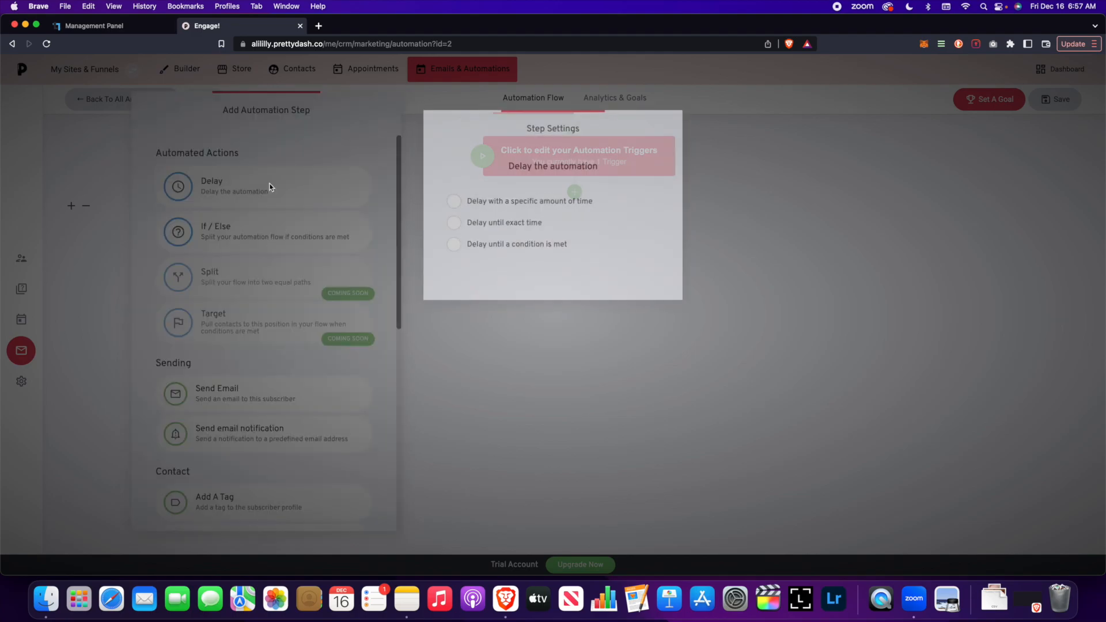
pyautogui.moveTo(545, 119); pyautogui.dragTo(710, 142)
pyautogui.click(615, 223)
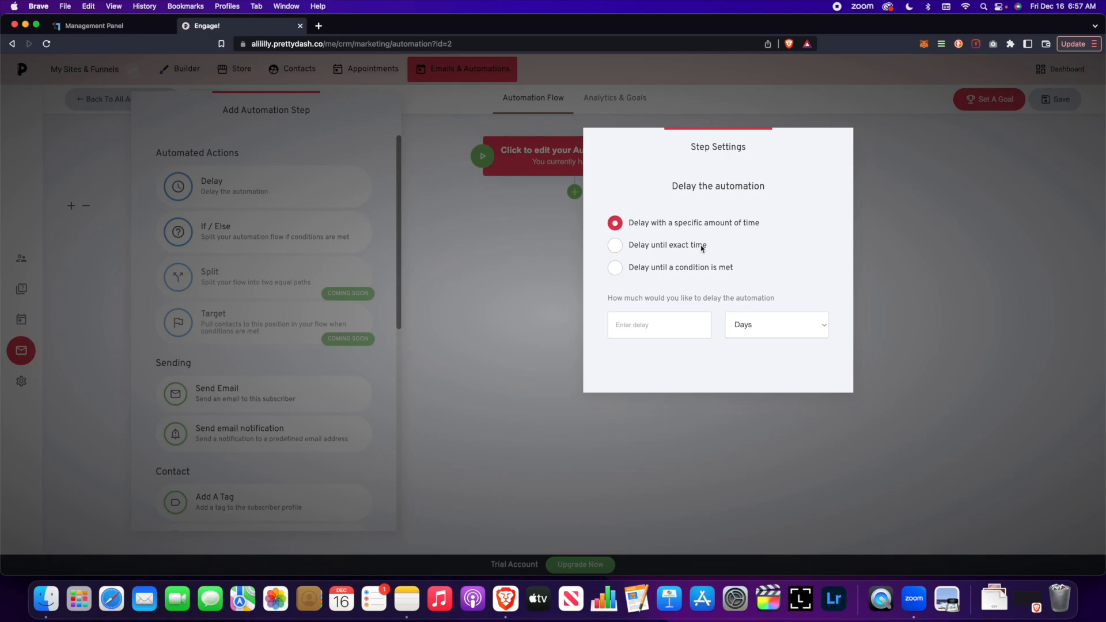
pyautogui.click(614, 245)
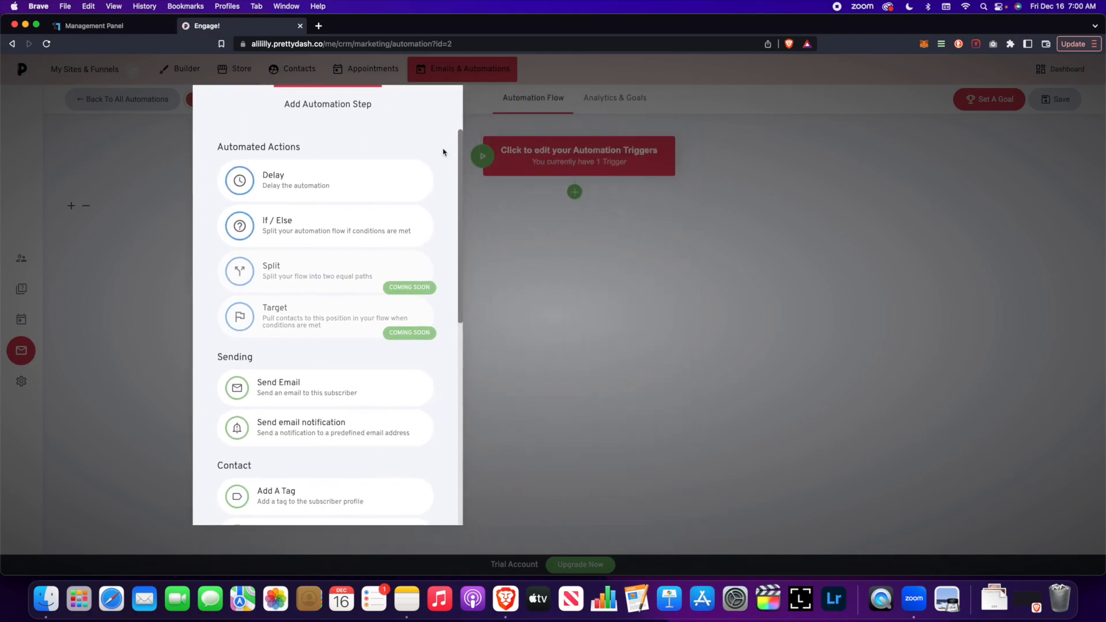
# Examine the Send Email step's settings and browse the remaining Contact and Other automation step types
pyautogui.scroll(-2, 347, 230)
pyautogui.scroll(-1, 349, 231)
pyautogui.click(315, 271)
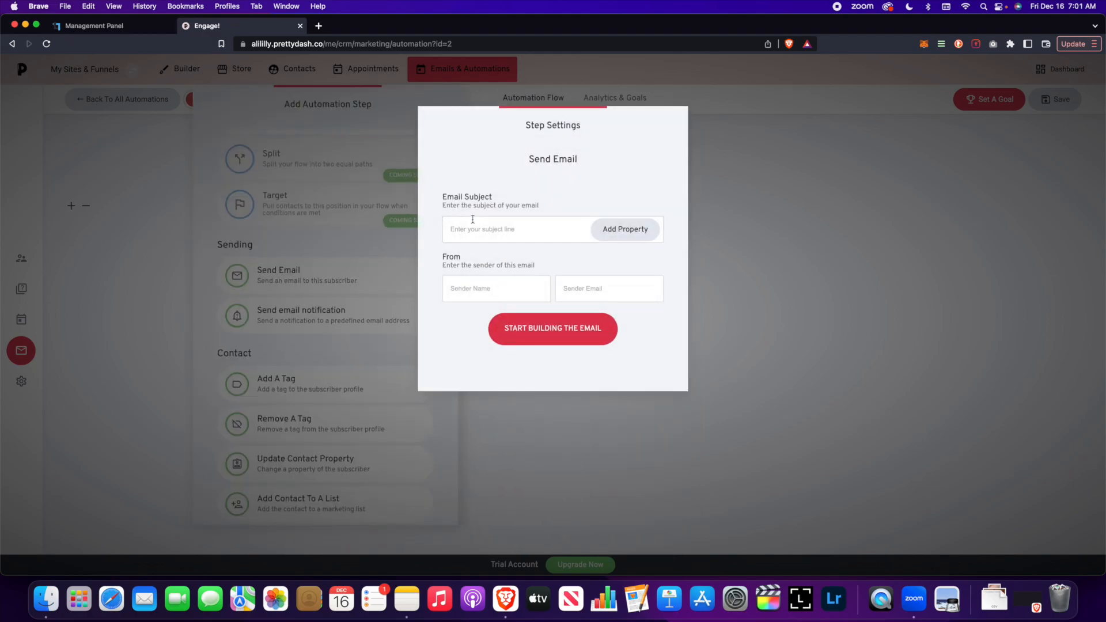
pyautogui.click(349, 292)
pyautogui.scroll(-4, 386, 327)
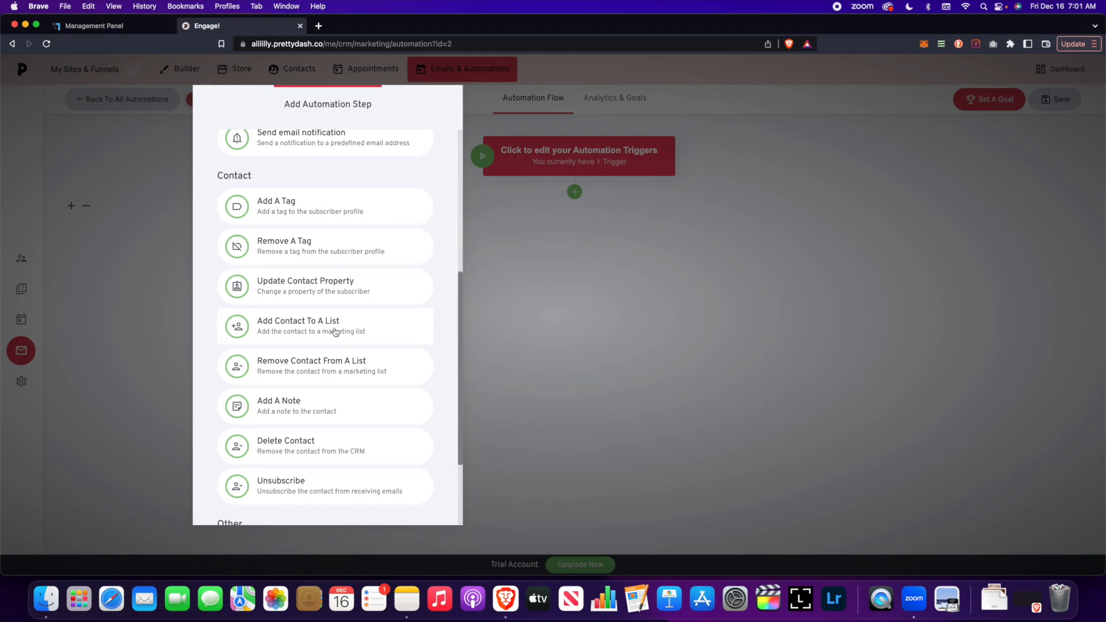
pyautogui.scroll(-2, 361, 415)
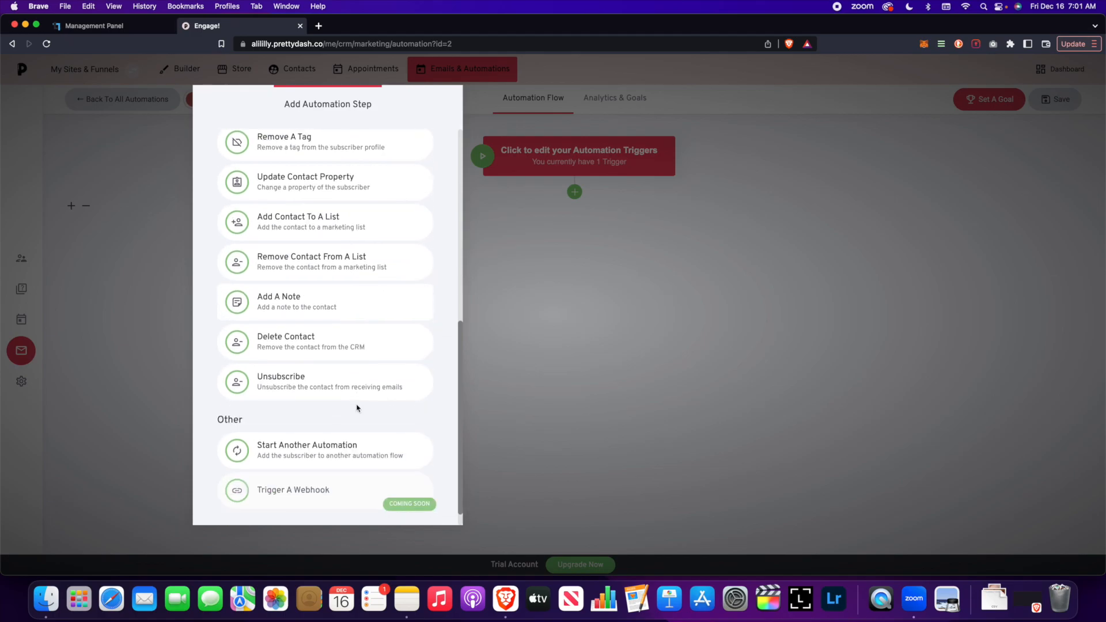
pyautogui.scroll(8, 358, 407)
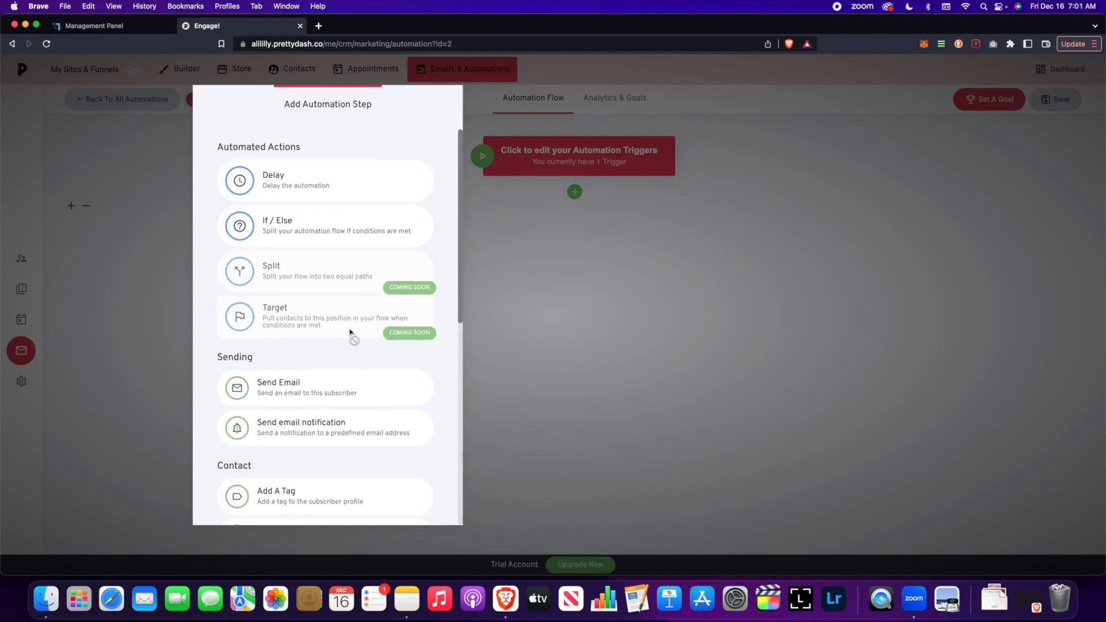
# Review the Send Email subject and sender settings and the Delay choices, and leave the step selection without adding a step
pyautogui.click(314, 384)
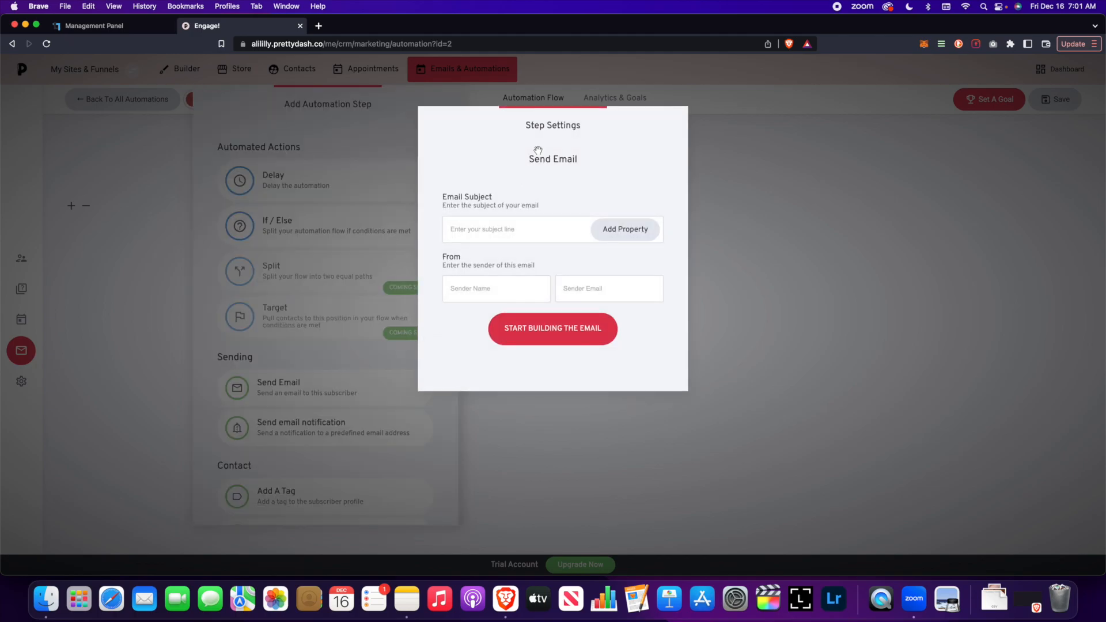
pyautogui.click(548, 228)
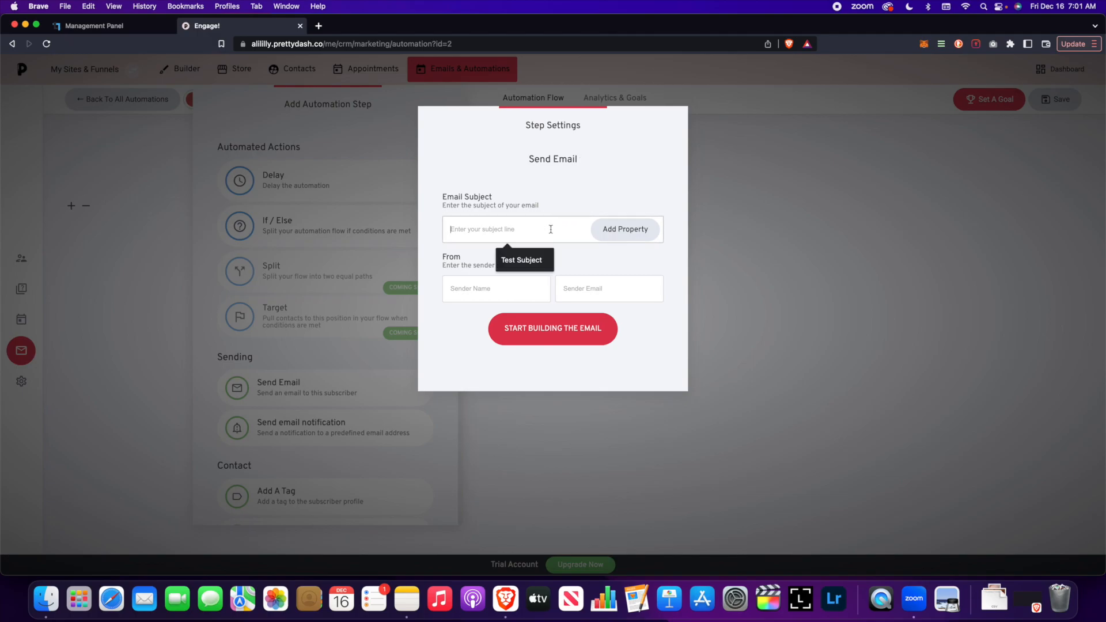
pyautogui.click(346, 153)
pyautogui.click(306, 181)
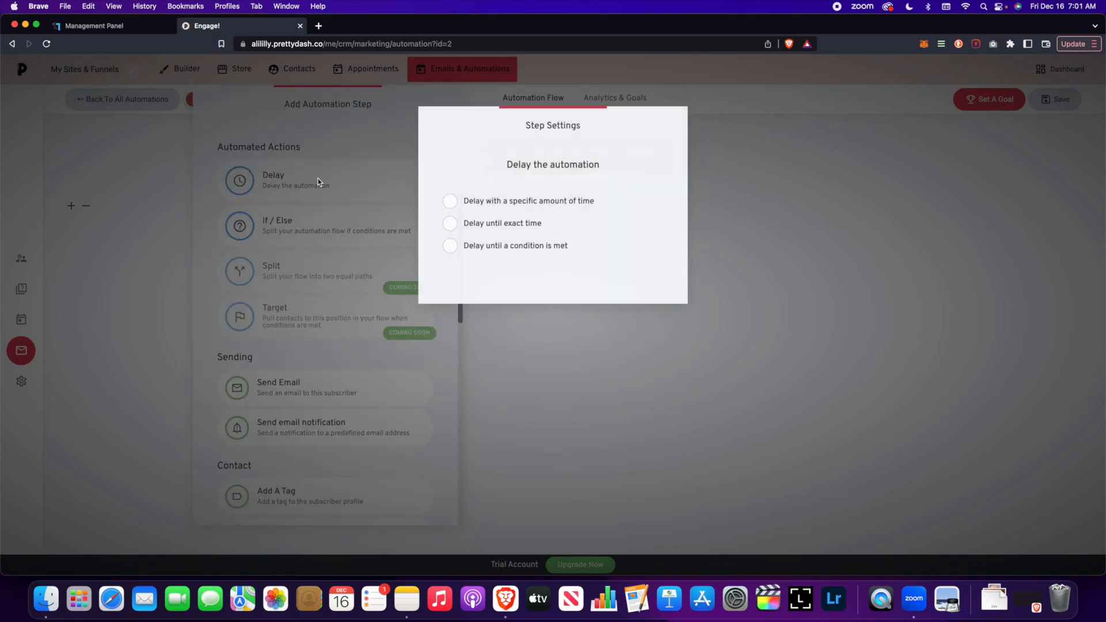
pyautogui.click(408, 171)
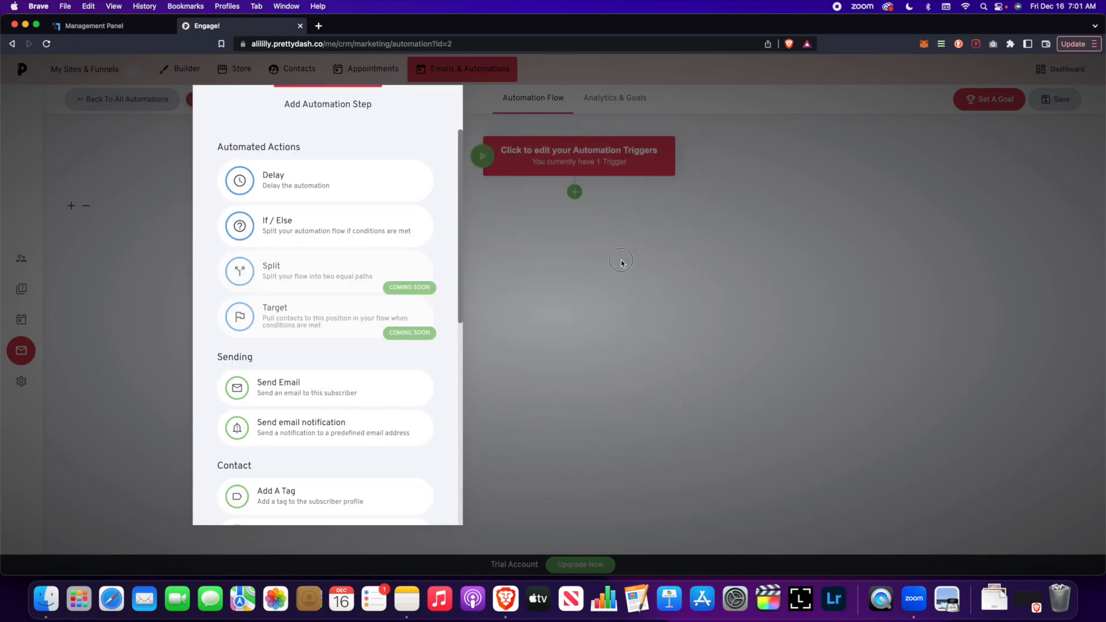
pyautogui.click(621, 262)
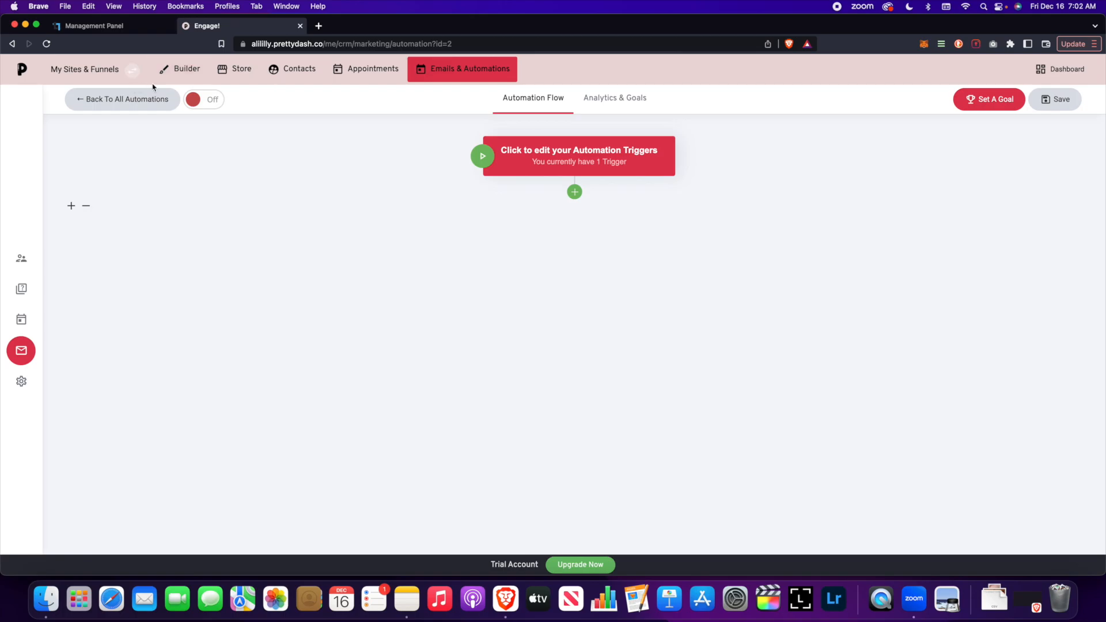
# Try the automation's on/off switch, and examine the available automation goal types without choosing one
pyautogui.click(205, 104)
pyautogui.click(544, 332)
pyautogui.click(967, 106)
pyautogui.click(575, 250)
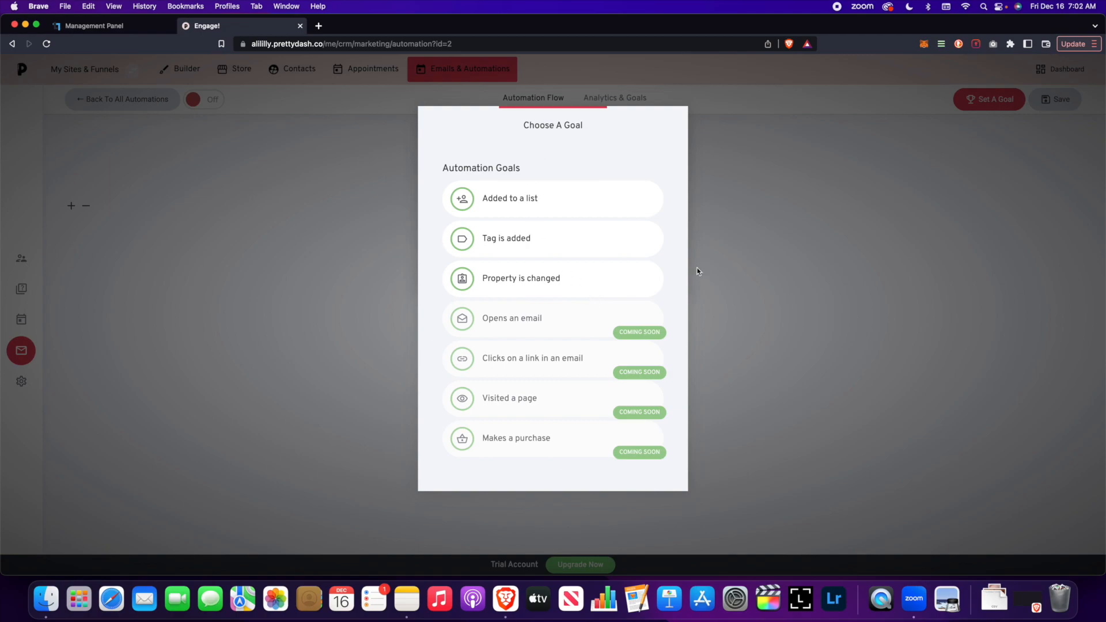
pyautogui.click(731, 267)
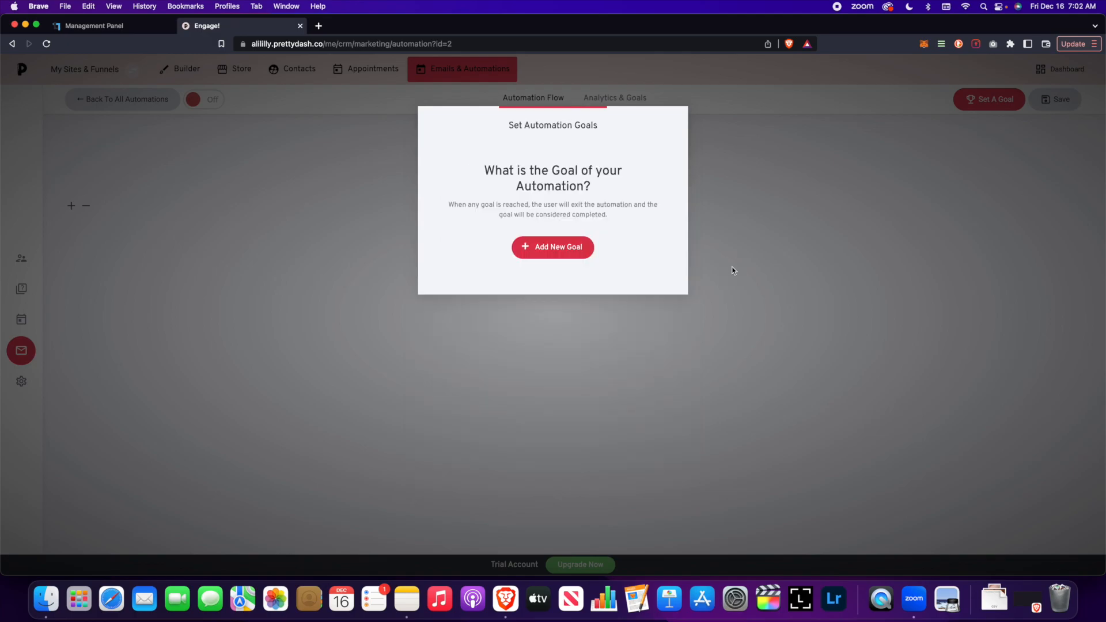